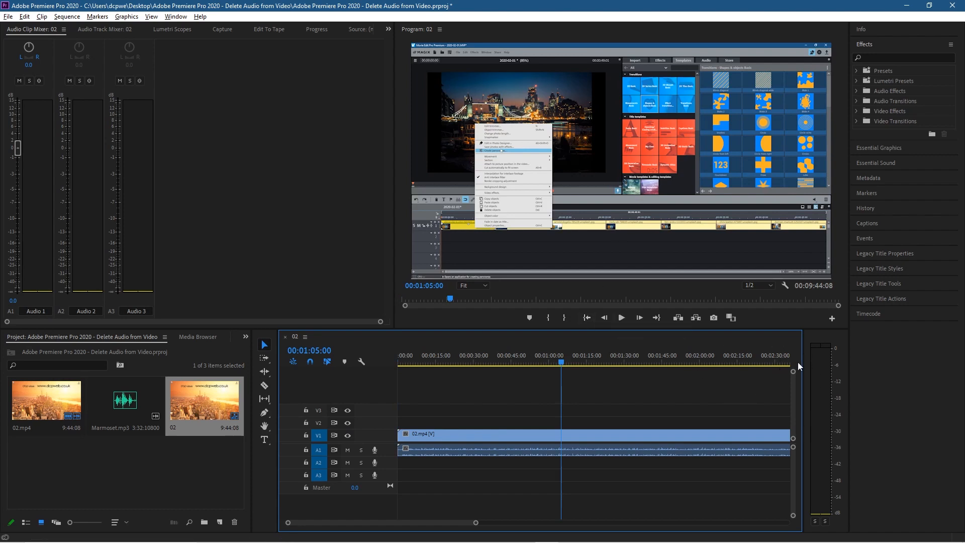
- Play and stop the sequence to preview the video clip's original audio
left_click(620, 319)
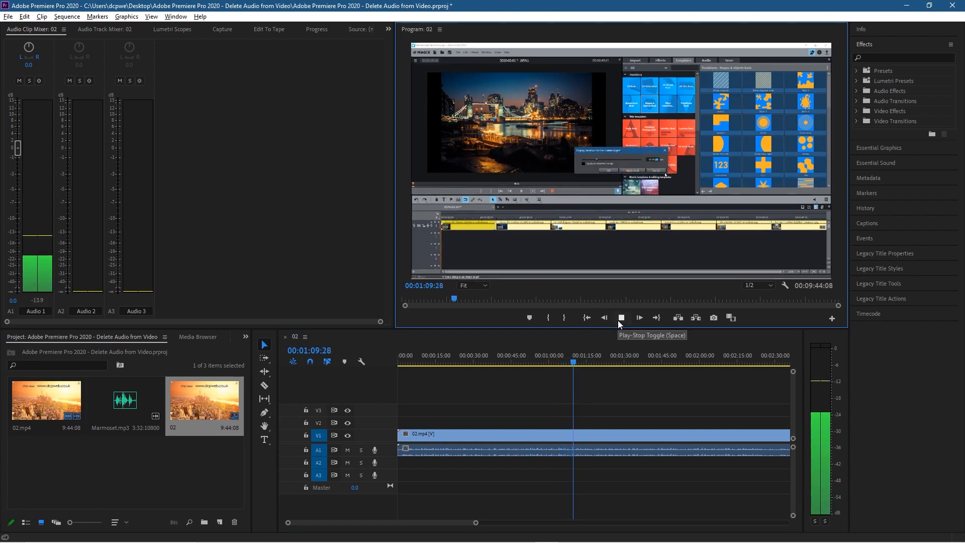
left_click(618, 321)
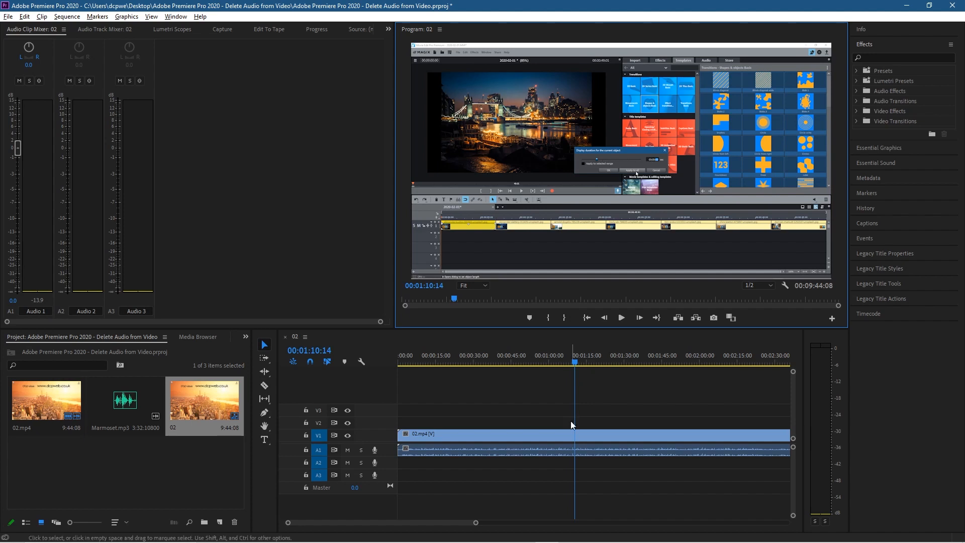
- Unlink the audio from the video of the 02.mp4 clip on the timeline
left_click(565, 438)
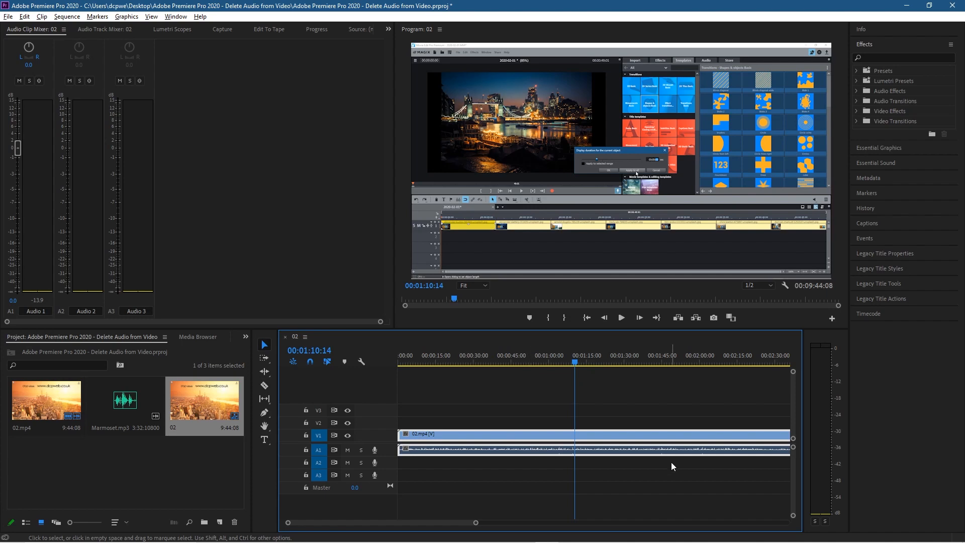
right_click(554, 450)
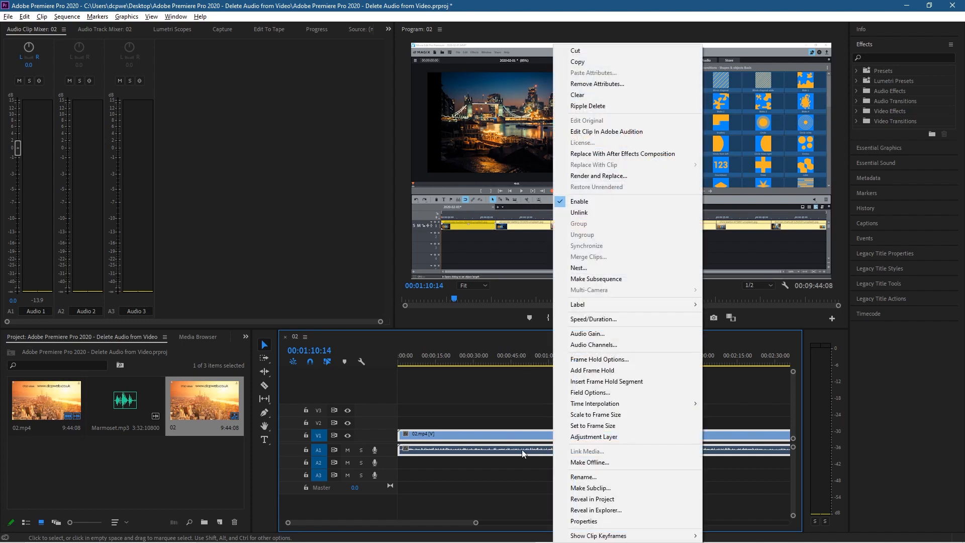
right_click(509, 445)
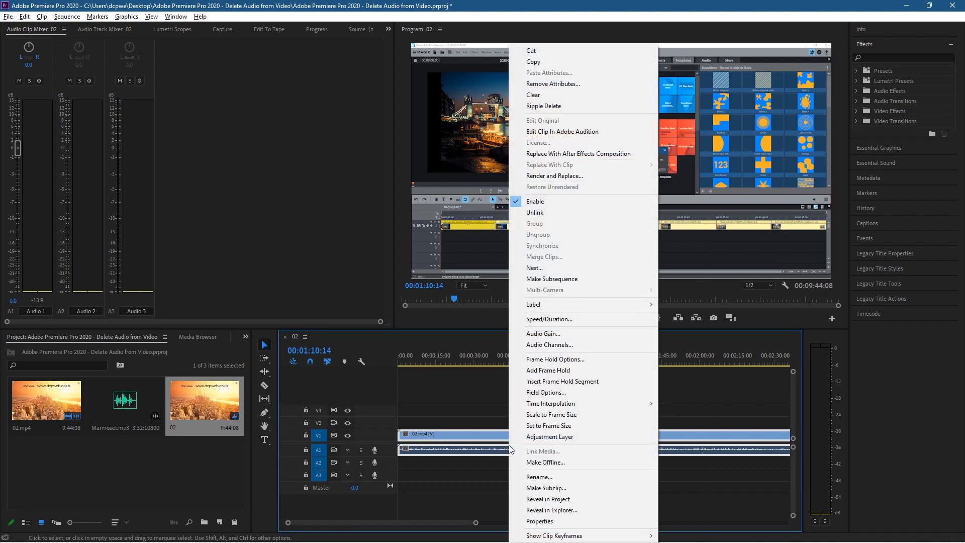
left_click(536, 212)
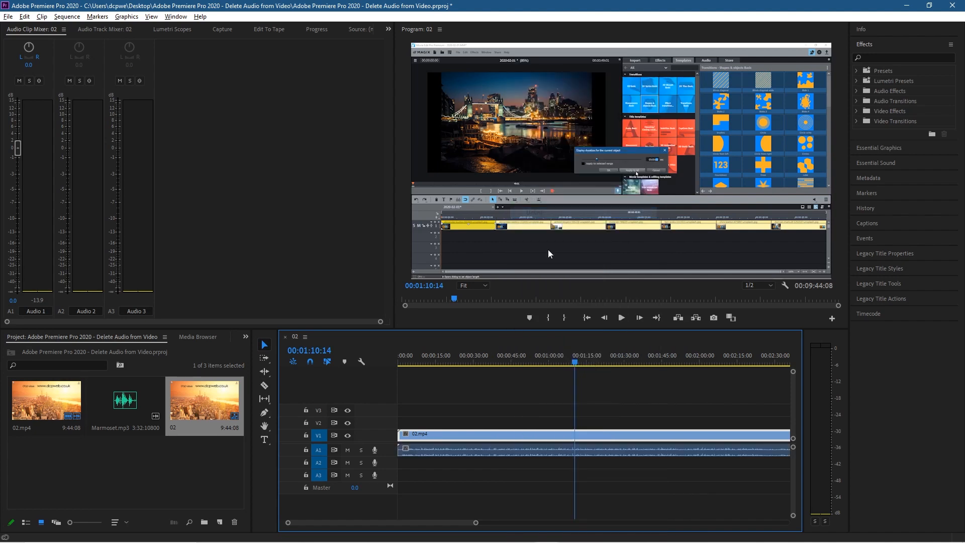
- Select the clip's audio on track A1 separately and delete it, leaving the video in place
left_click(514, 451)
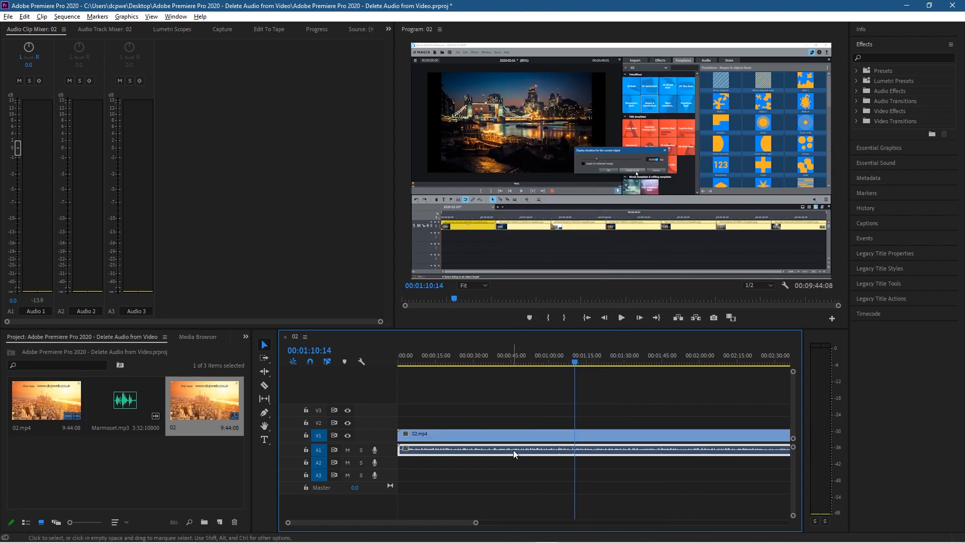
left_click(513, 434)
left_click(516, 451)
left_click(516, 436)
left_click(517, 450)
left_click(517, 437)
left_click(513, 450)
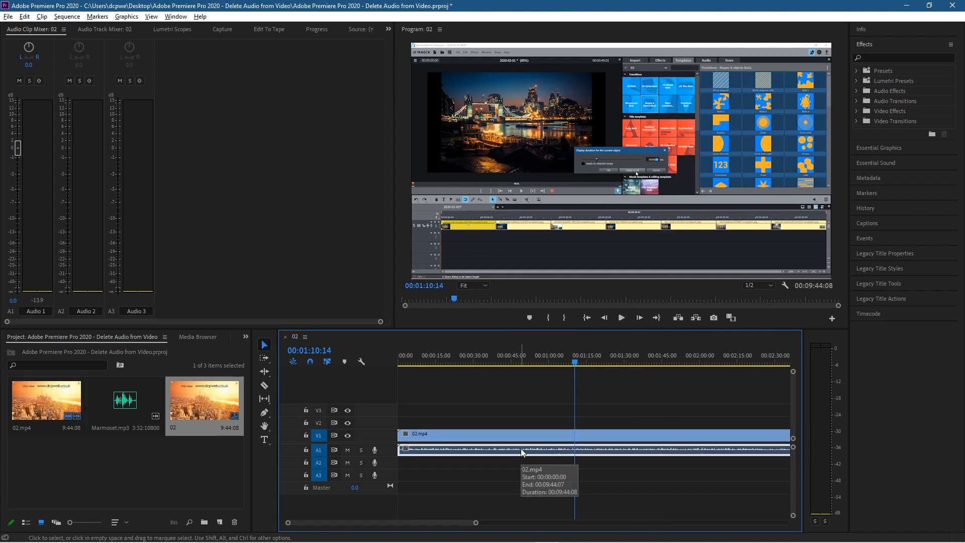
key("Delete")
- Place Marmoset.mp3 on track A1 at the sequence start and set its audio gain to -24 dB
left_click_drag(124, 401, 396, 454)
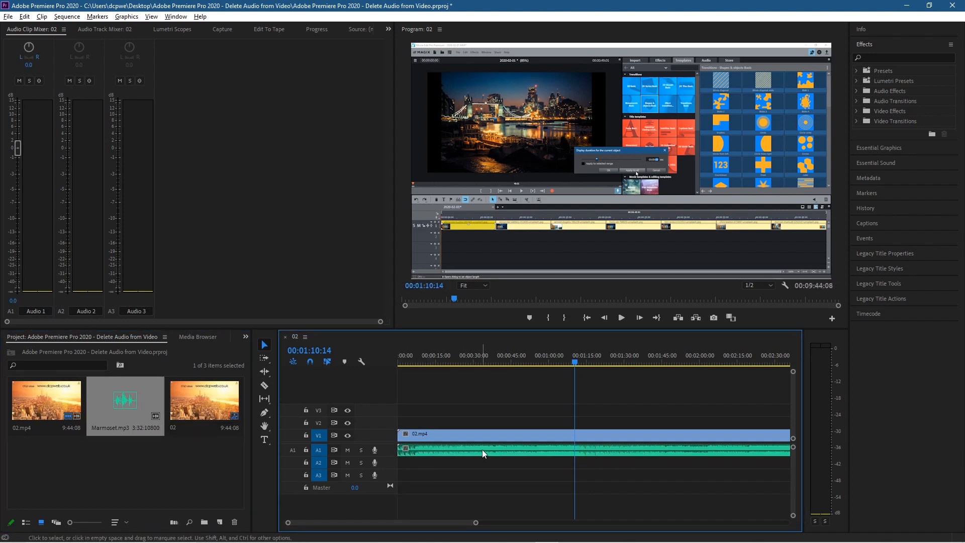
right_click(481, 450)
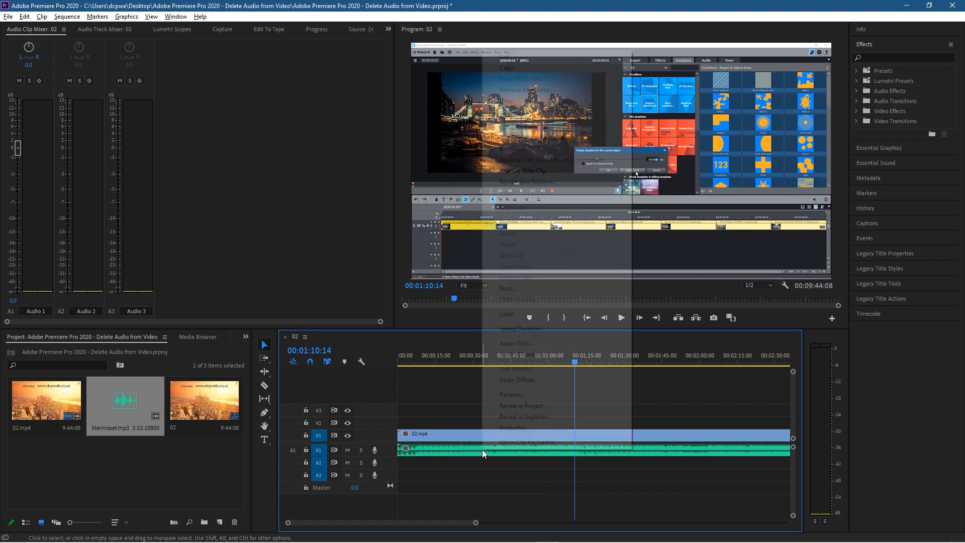
left_click(512, 344)
left_click(438, 254)
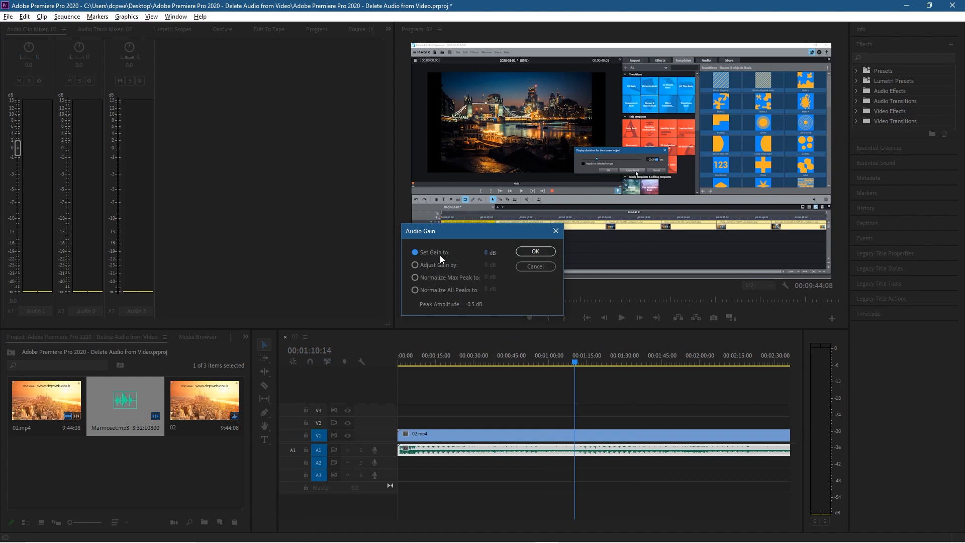
type("-24")
left_click(537, 251)
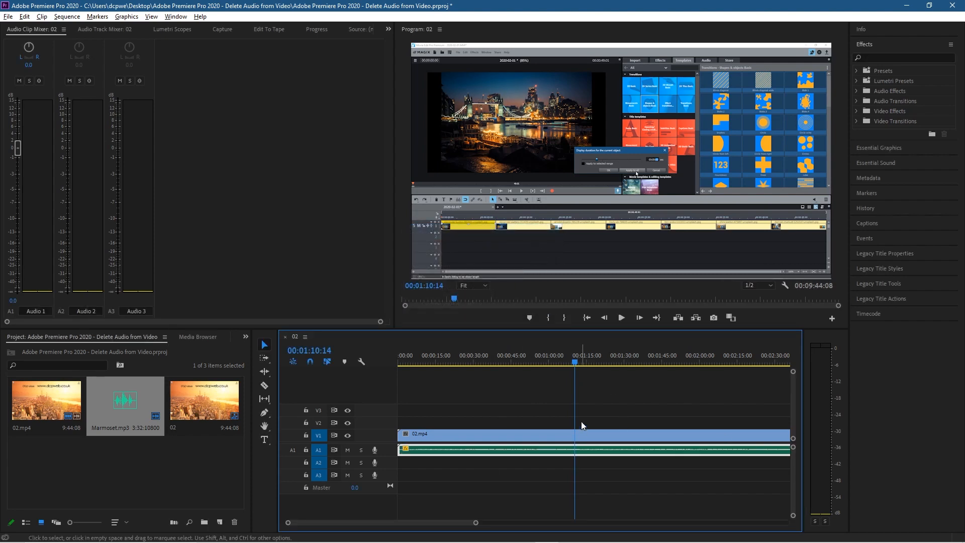
- Play the sequence from several points to preview the video with the new music
left_click(620, 318)
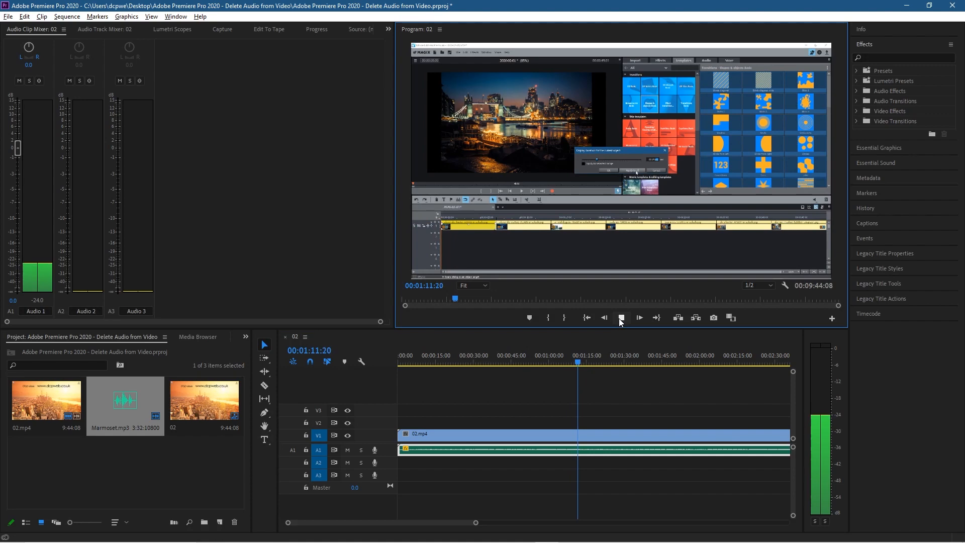
left_click(458, 357)
left_click(622, 317)
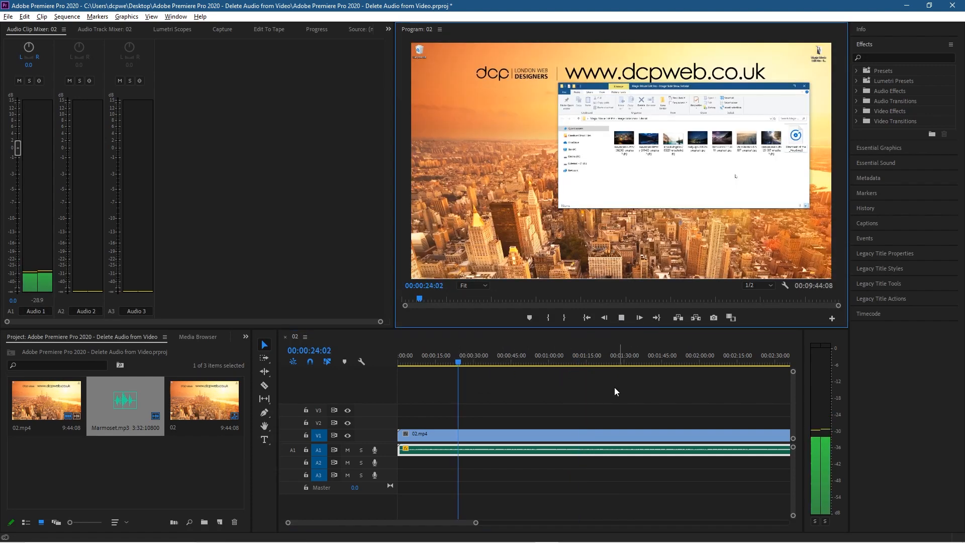
left_click(403, 358)
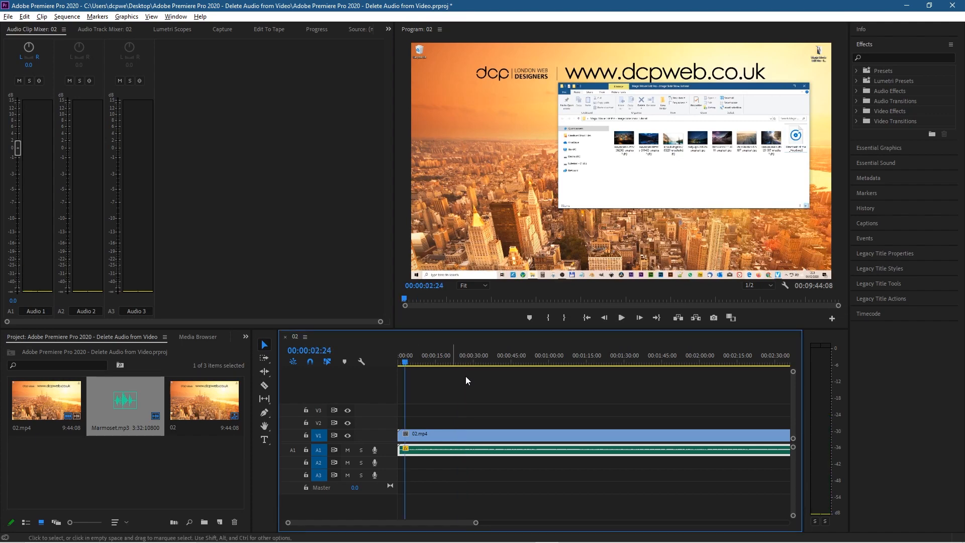
left_click(626, 318)
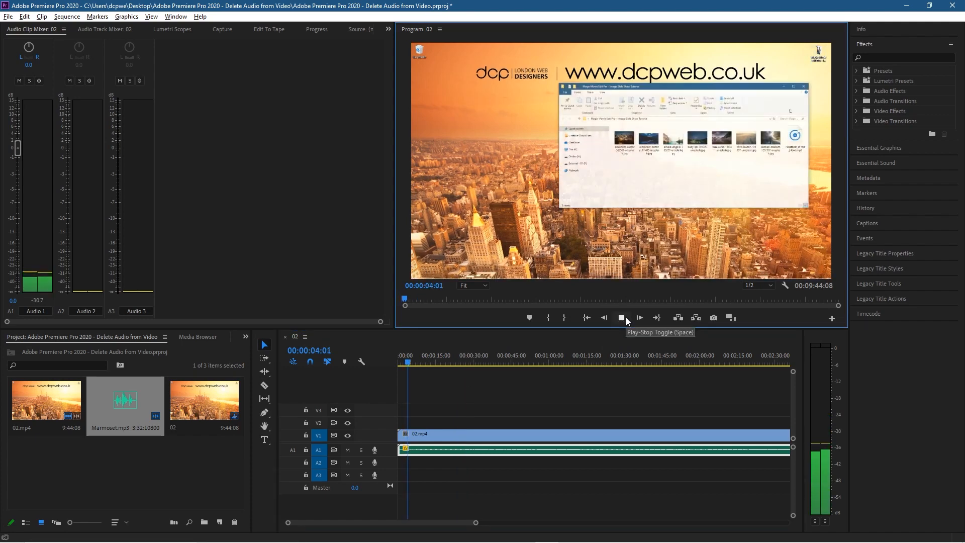
left_click(622, 318)
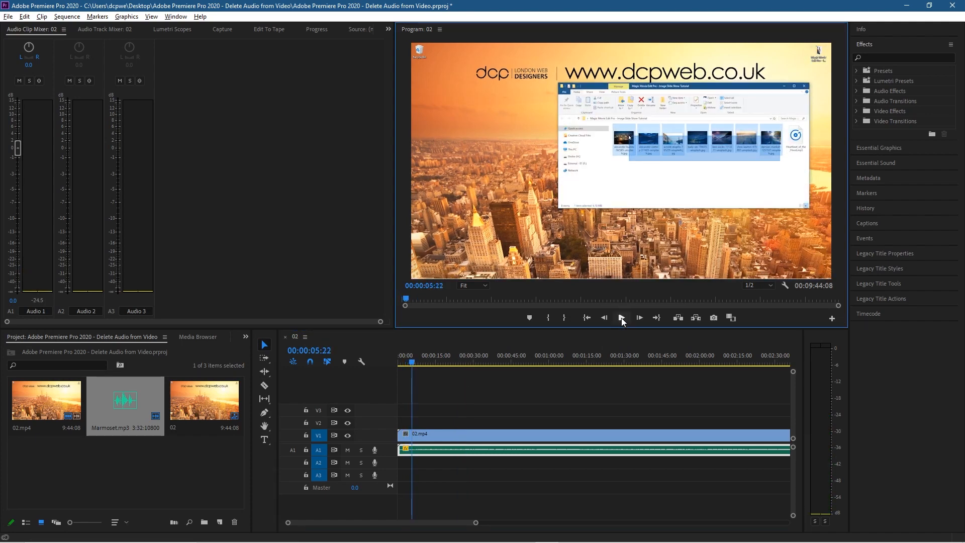
left_click_drag(412, 362, 456, 366)
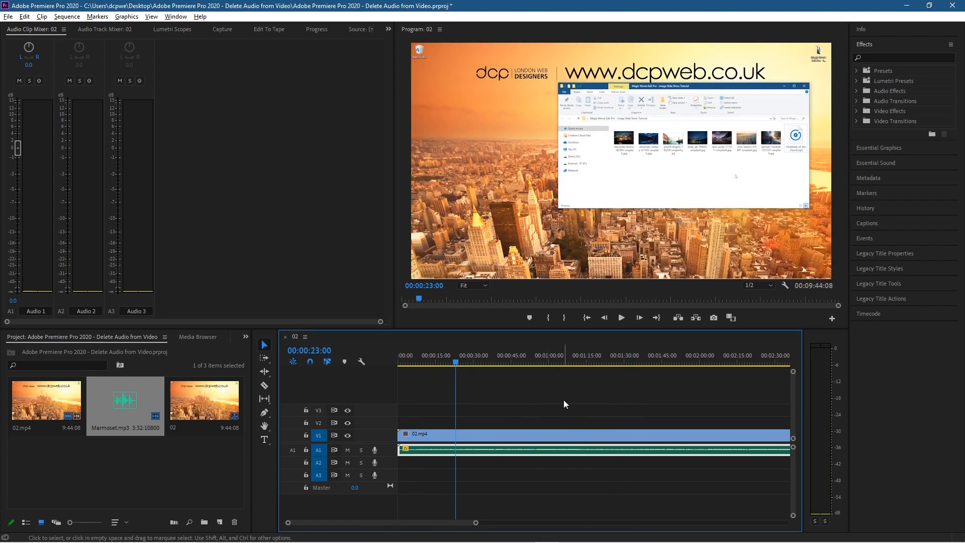
left_click(560, 358)
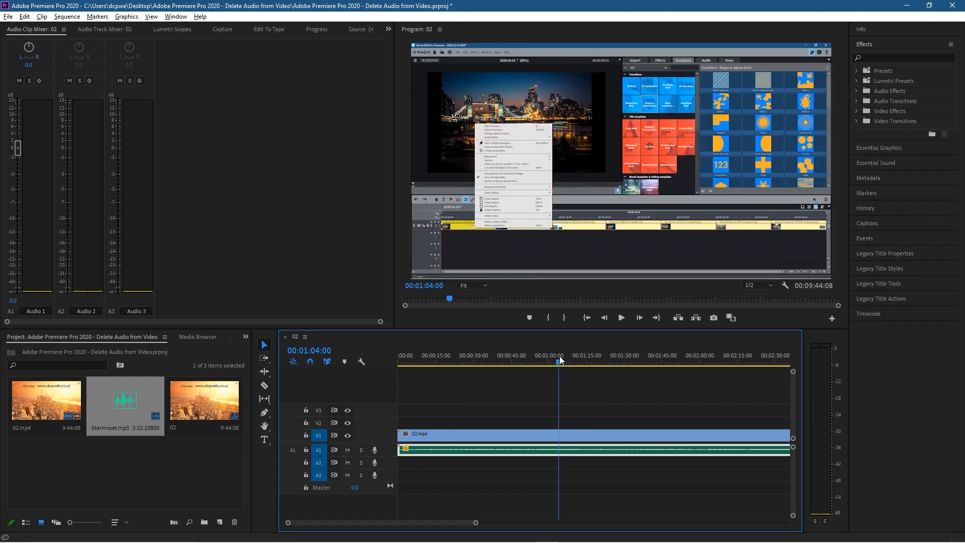
- Clear all clips from the timeline and place 02.mp4 back at the start of the sequence
left_click(633, 434)
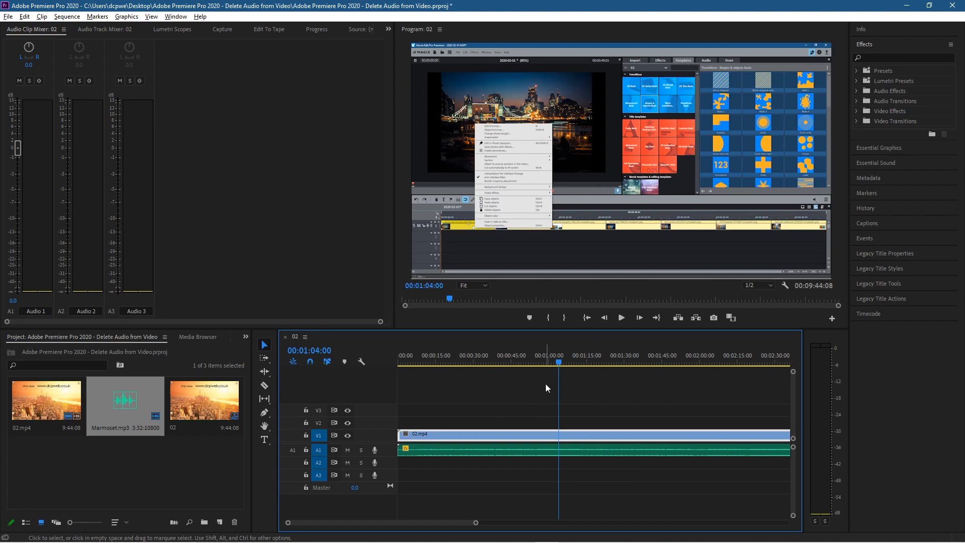
left_click(542, 490)
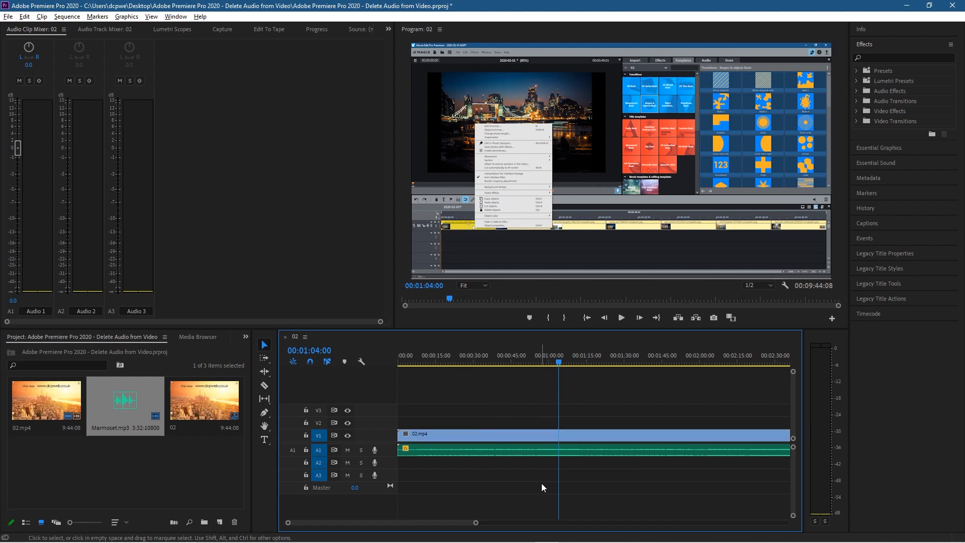
left_click_drag(575, 492, 480, 424)
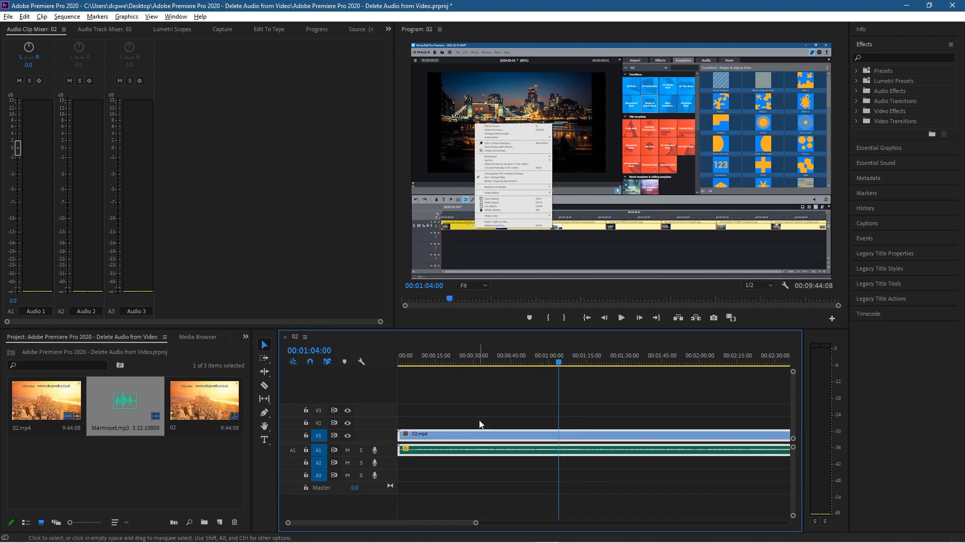
key("Delete")
double_click(49, 403)
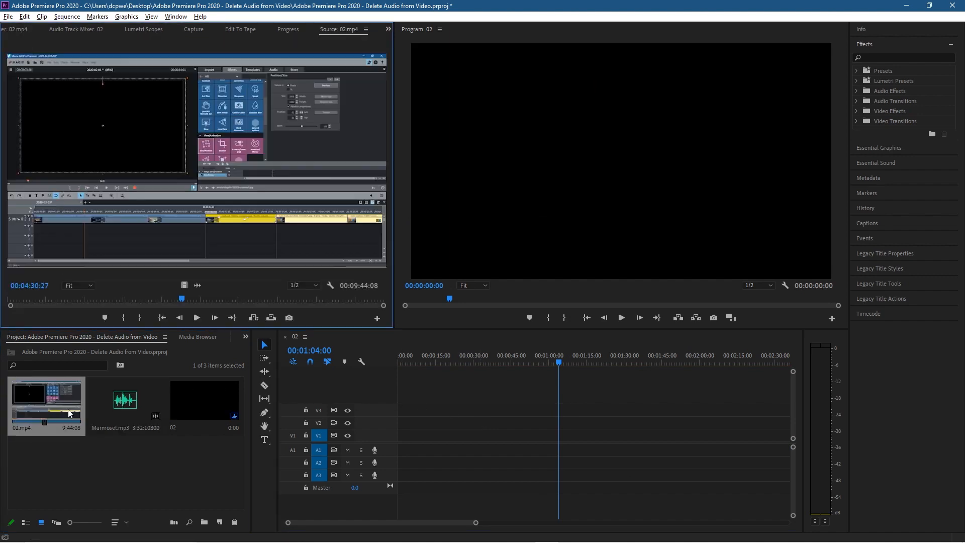
left_click_drag(49, 407, 401, 436)
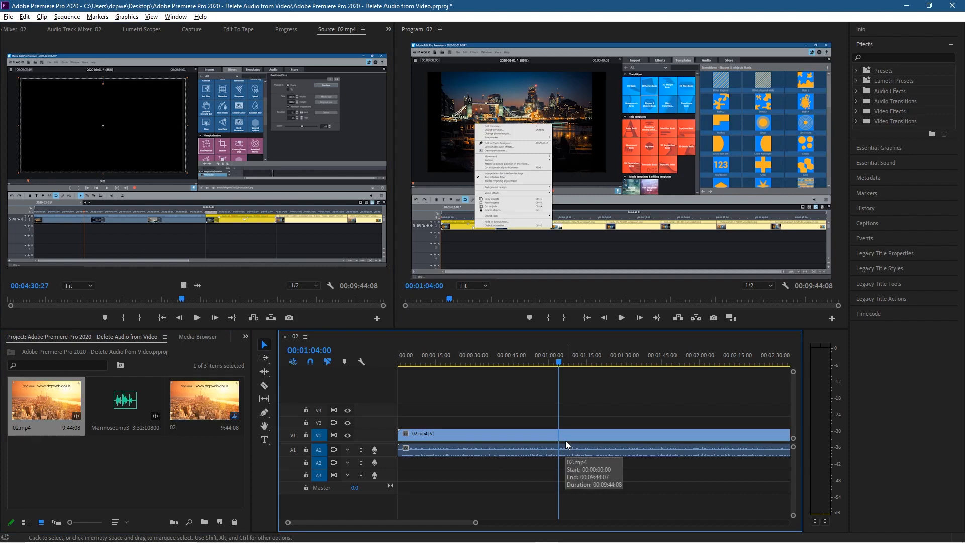
- Split the clip with the Razor tool at 00:00:39:00 and again at about 01:45
left_click(501, 366)
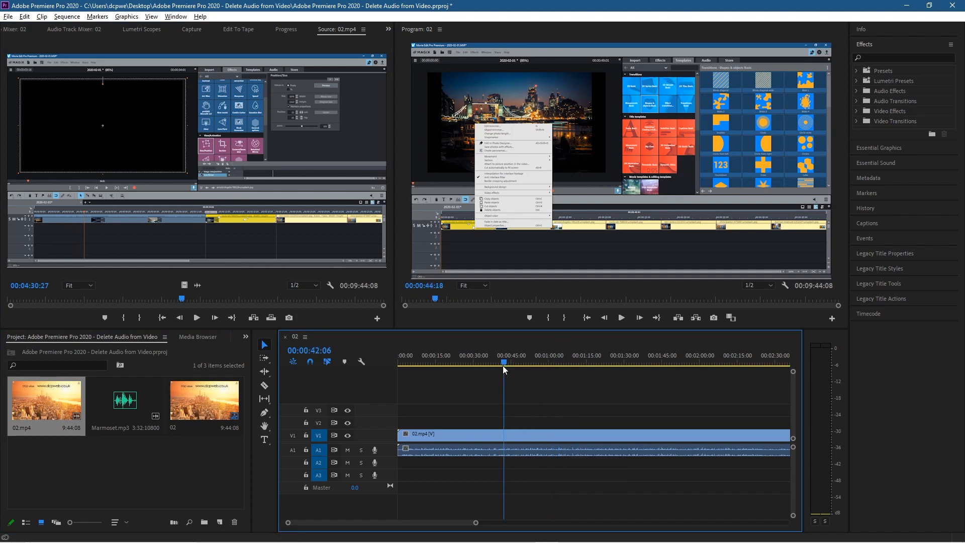
left_click_drag(501, 367, 497, 367)
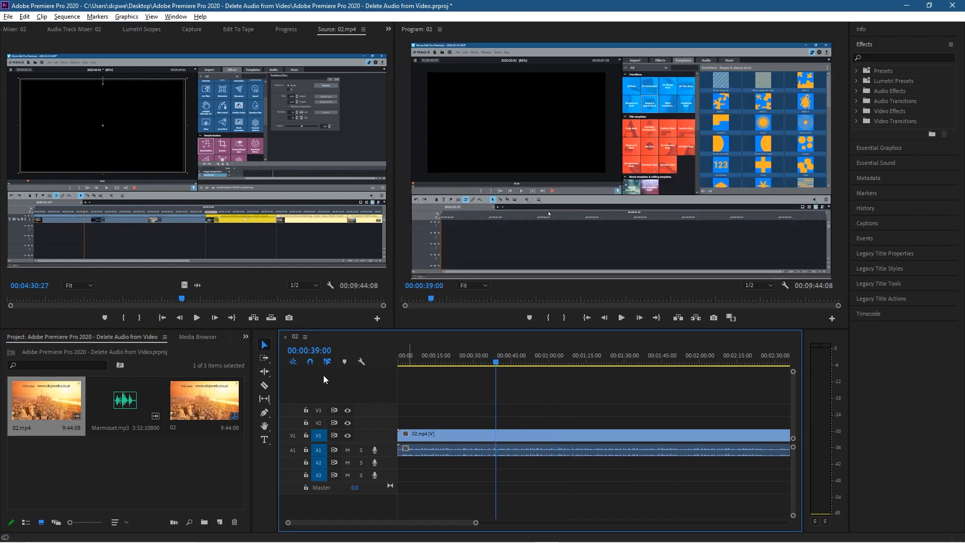
left_click(264, 387)
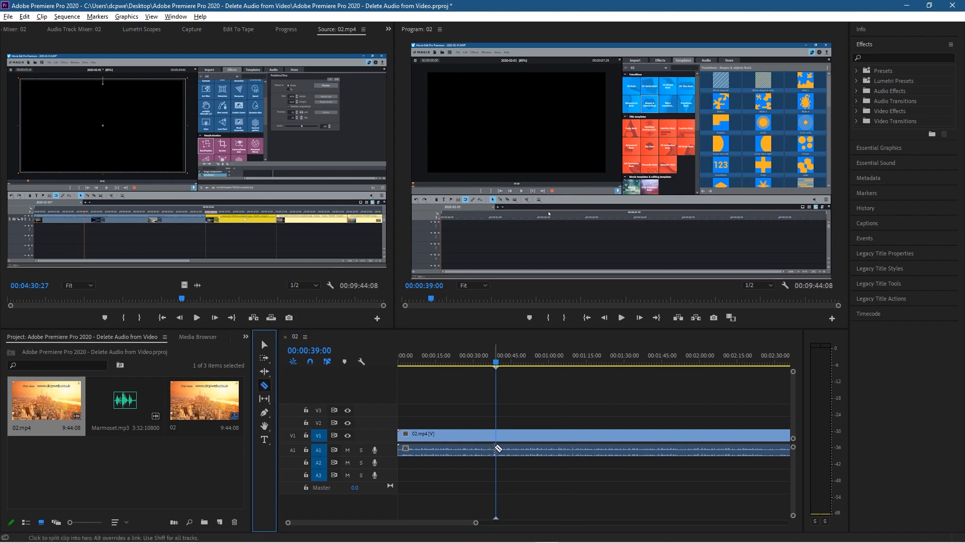
left_click(498, 448)
left_click(644, 447)
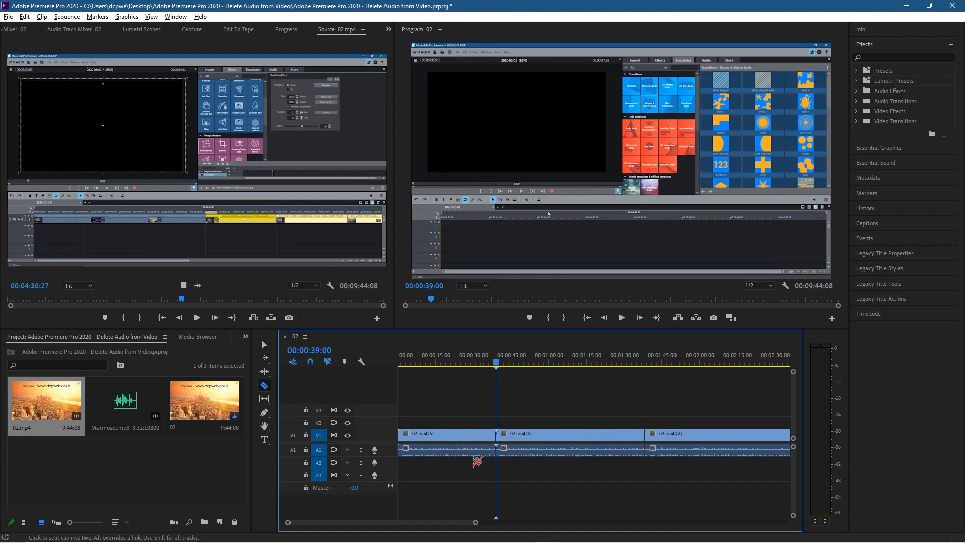
left_click(264, 345)
- Unlink the first segment's audio from its video and delete that audio
left_click(455, 448)
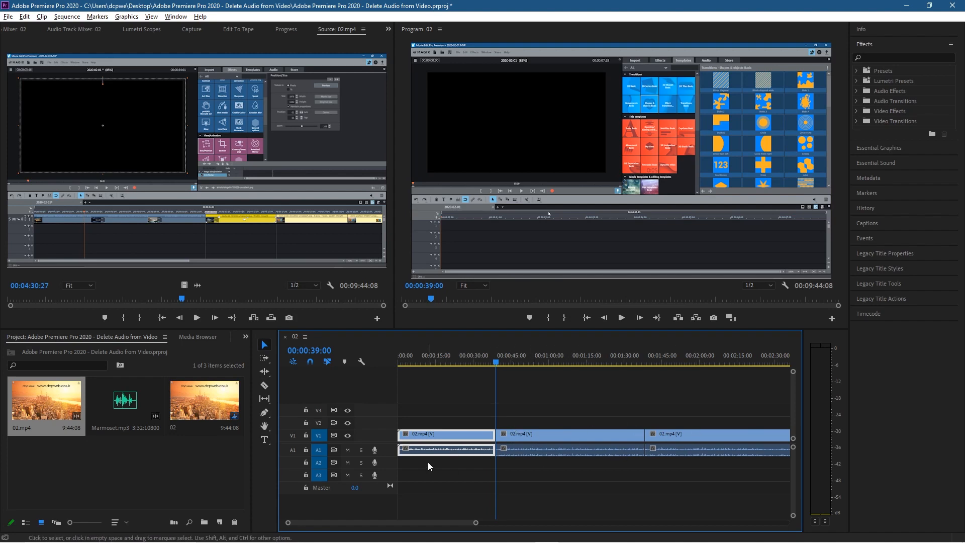
right_click(440, 451)
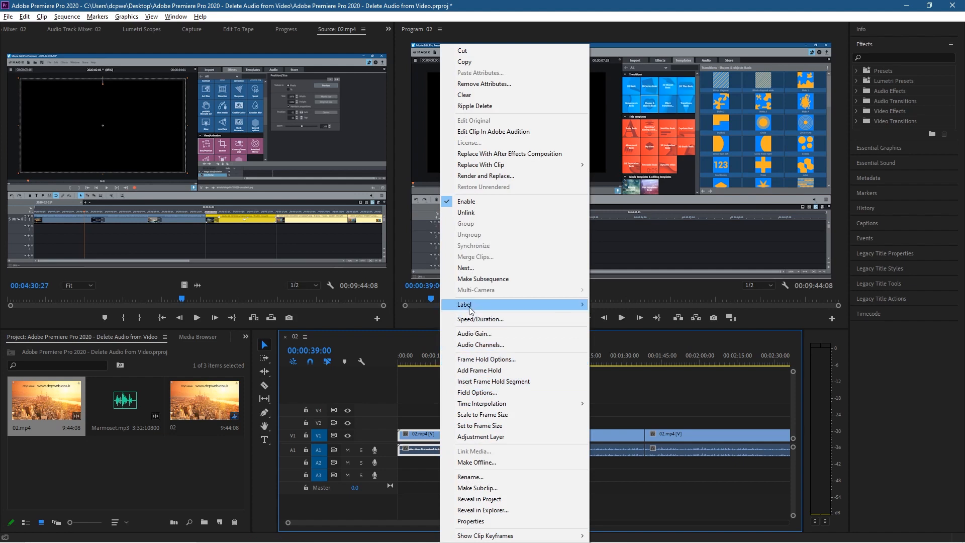
left_click(466, 213)
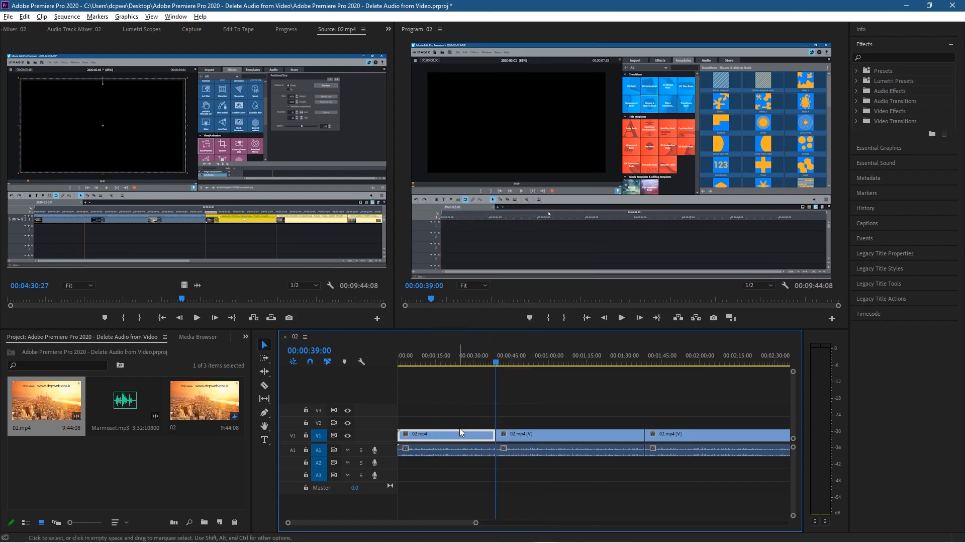
key("Delete")
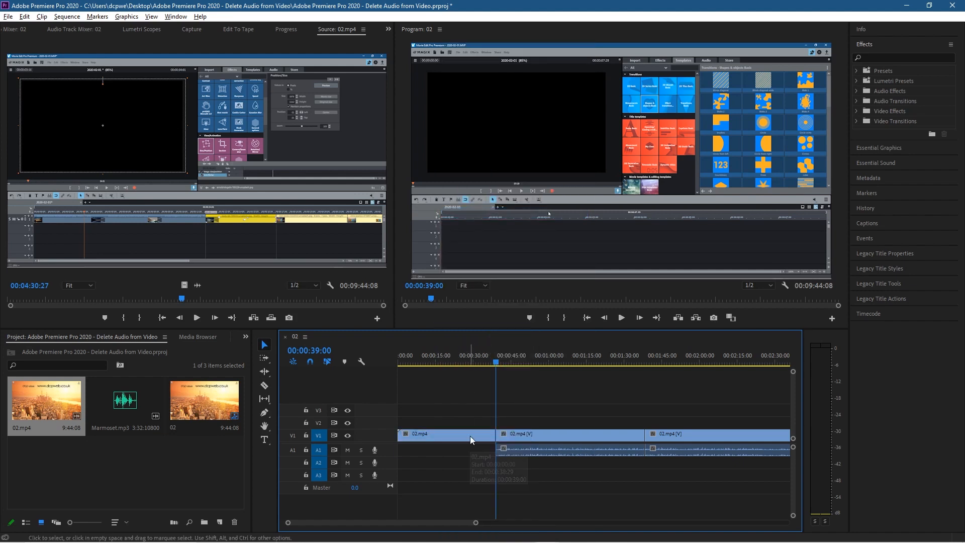
- Place Marmoset.mp3 on track A2 at the sequence start and split it at 00:00:39:00 with the Razor tool
left_click_drag(125, 402, 403, 462)
left_click(264, 385)
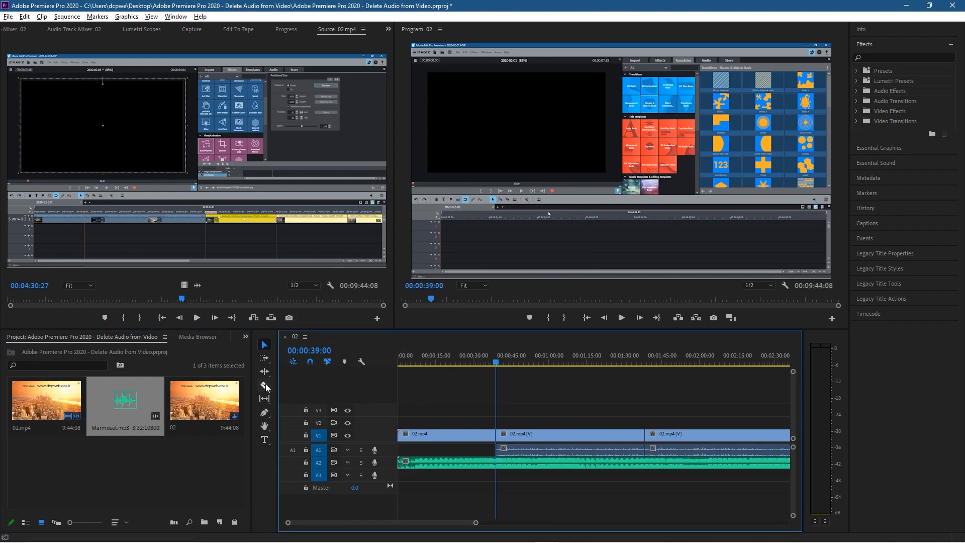
left_click(496, 462)
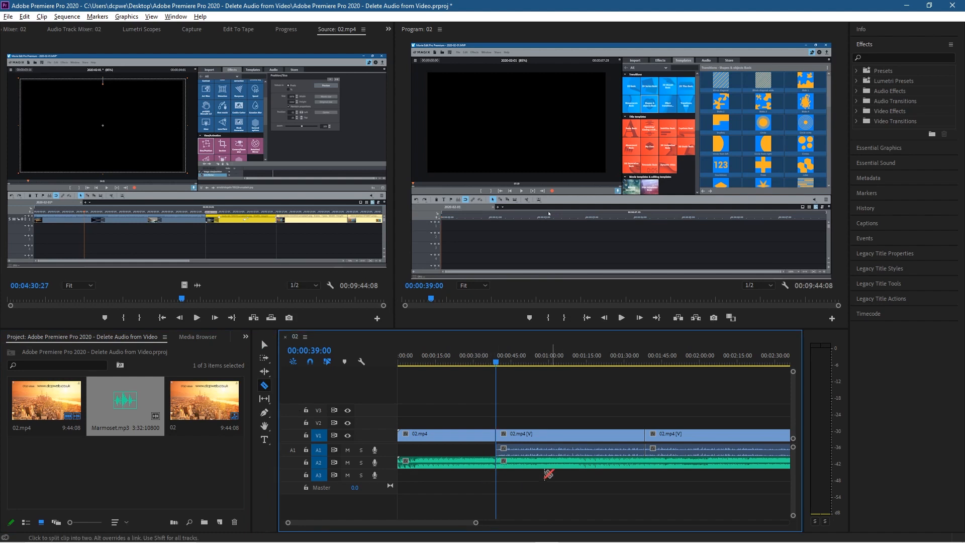
left_click(264, 346)
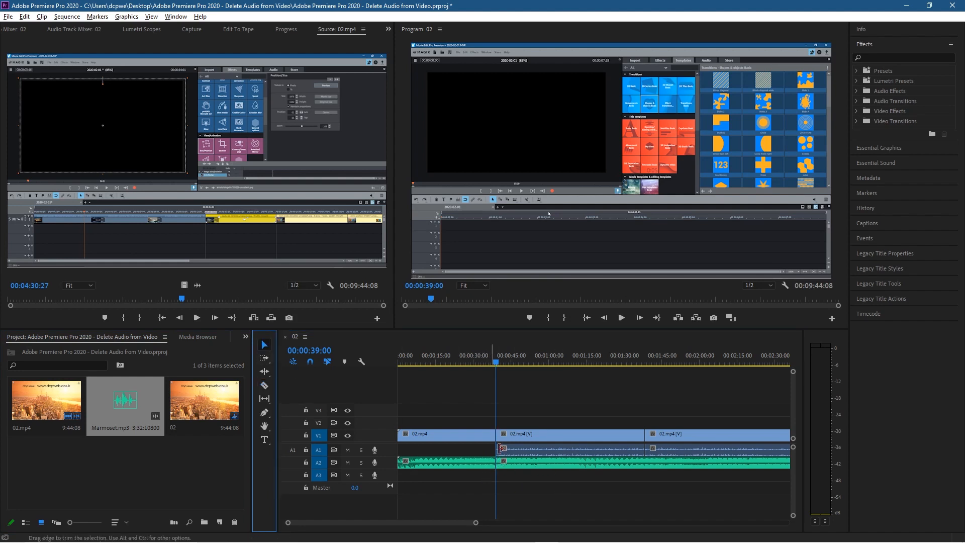
- Delete the music segment after 00:00:39:00 and move the remaining first music segment up onto track A1
left_click(538, 458)
key("Delete")
left_click_drag(453, 461, 454, 451)
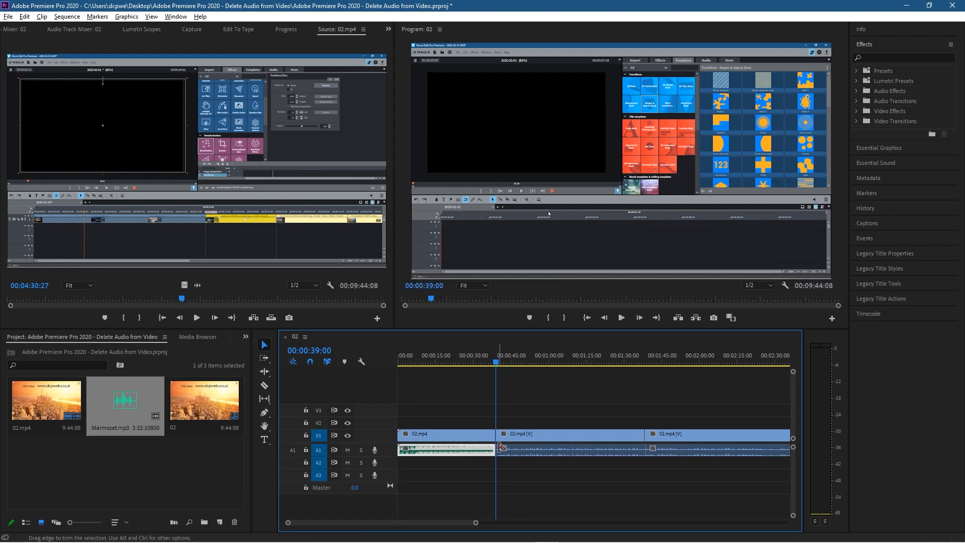
- Set the audio gain of the music segment to -30 dB
right_click(453, 449)
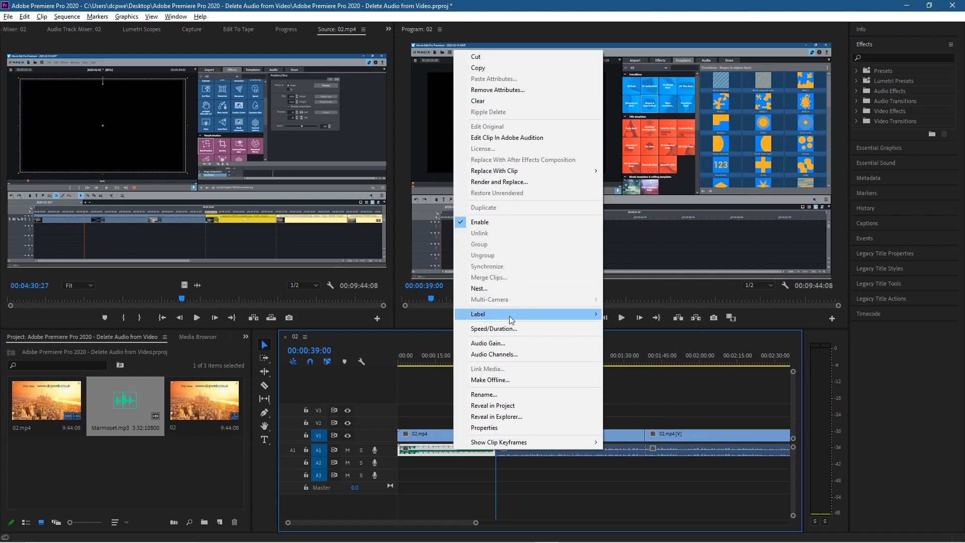
left_click(511, 343)
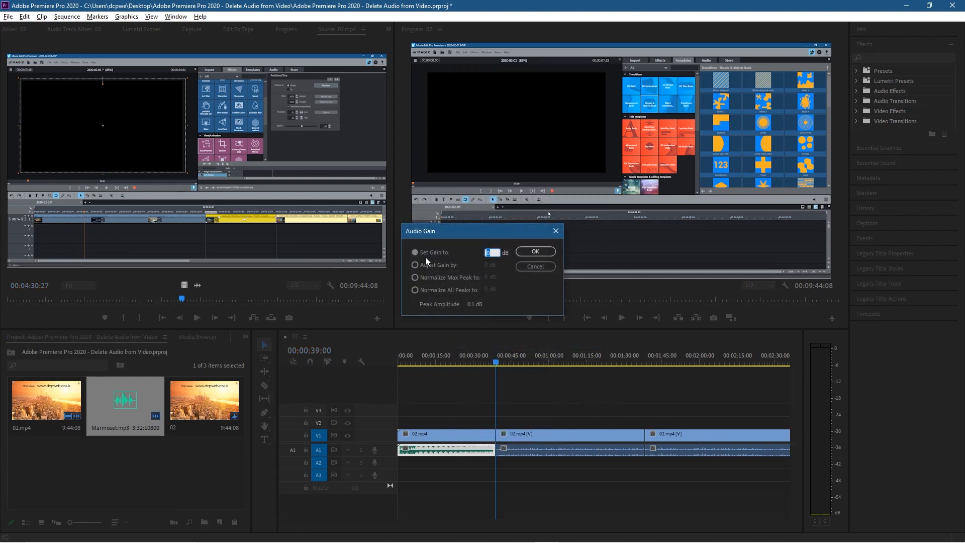
type("-30")
left_click_drag(490, 251, 470, 251)
left_click(533, 250)
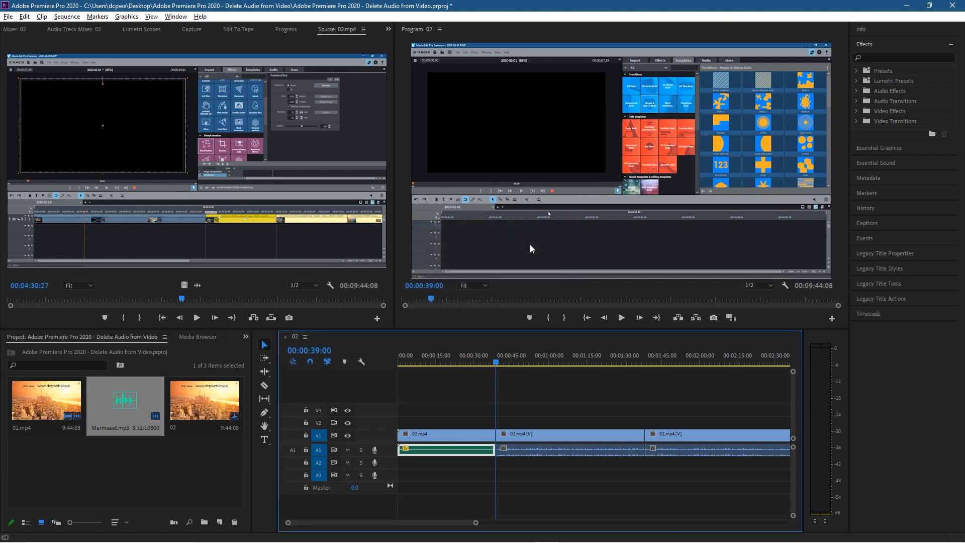
- Play back the start of the sequence to preview the music replacing the original audio
left_click(425, 357)
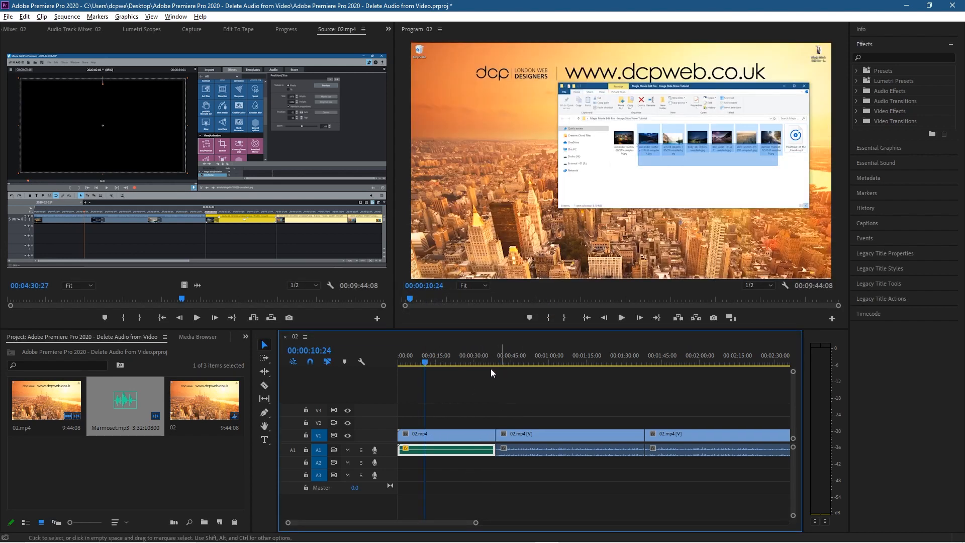
left_click_drag(425, 363, 393, 364)
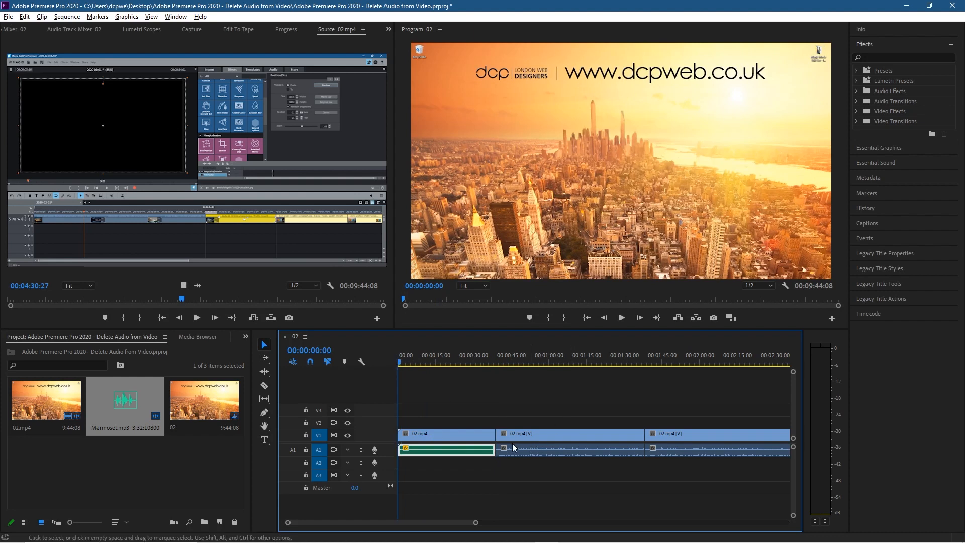
left_click(622, 317)
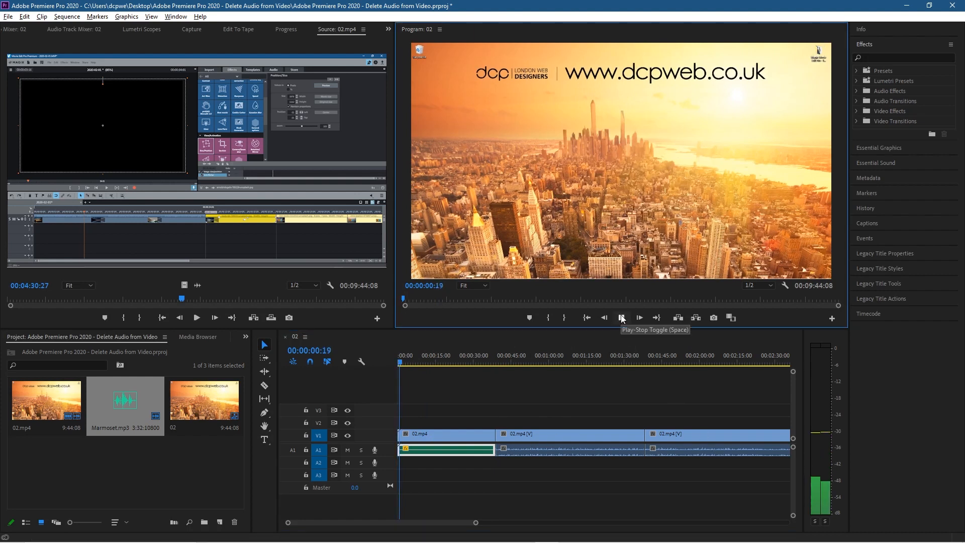
left_click(622, 317)
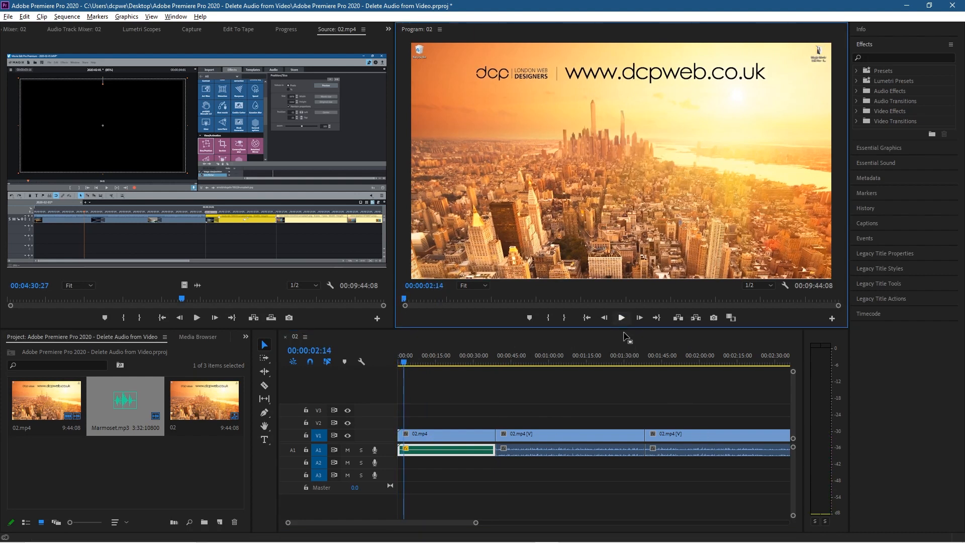
- Close Premiere Pro, answering the prompt about the unsaved project
left_click(907, 5)
left_click(783, 221)
left_click(844, 89)
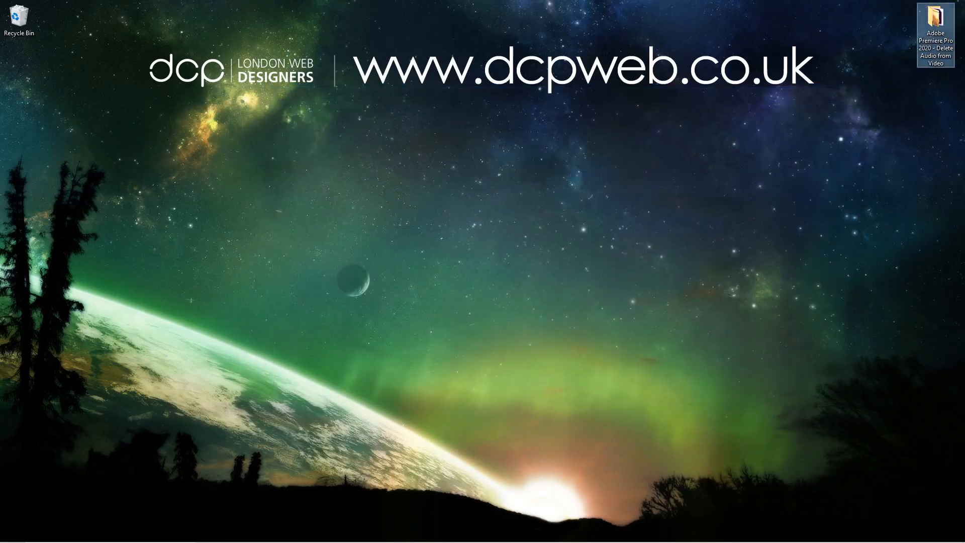